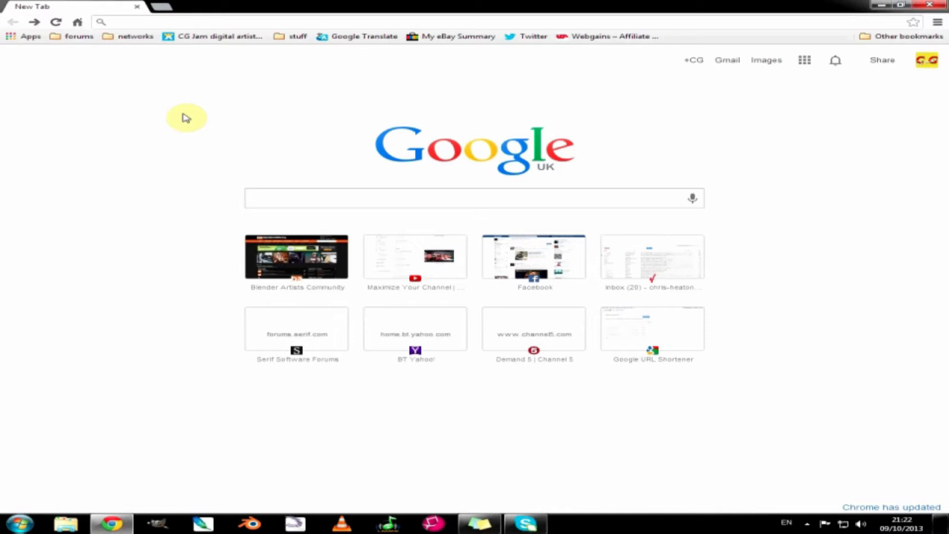
Step: Load blender.org in the Chrome address bar
type("blen")
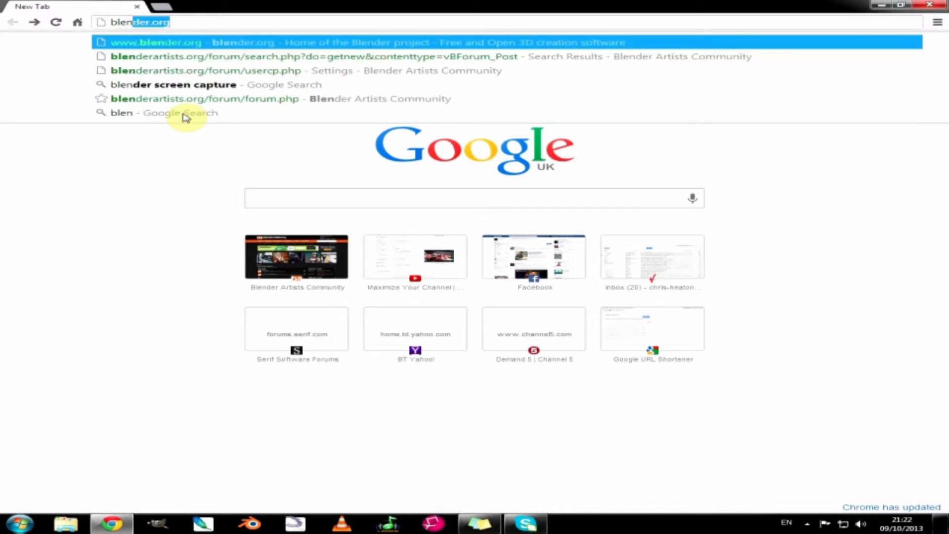
type("der.o")
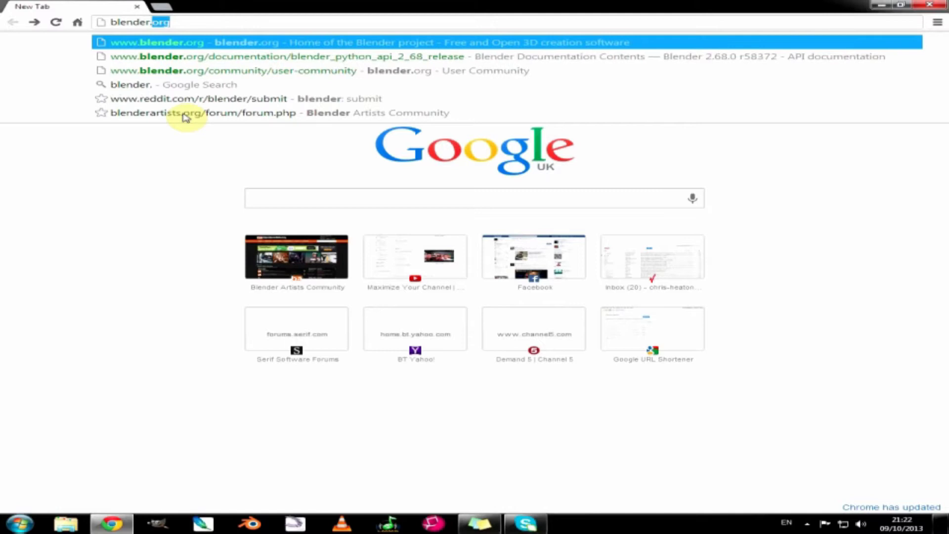
type("rg")
key("Return")
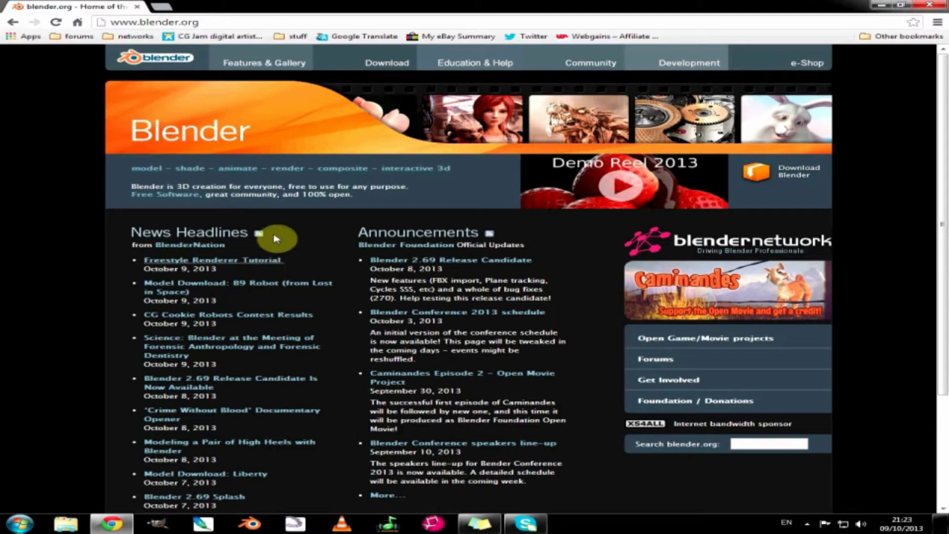
Step: Open the Download Blender page and browse its platforms, returning to the Windows builds
left_click(774, 188)
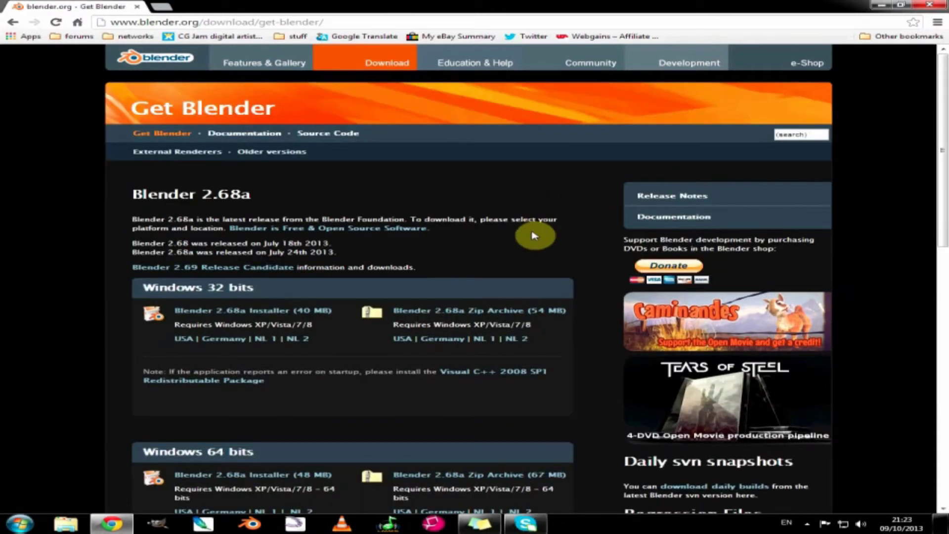
scroll(638, 233, "down", 3)
scroll(604, 237, "down", 3)
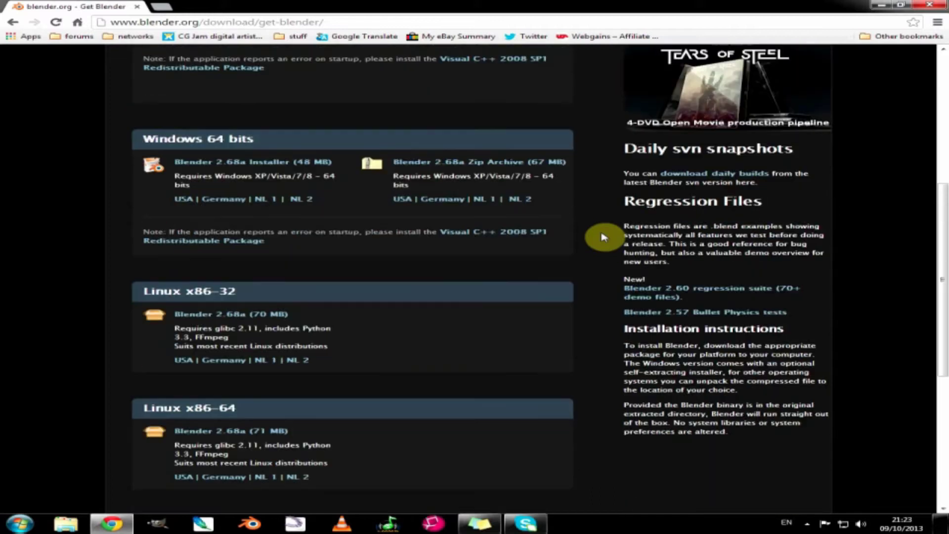
scroll(398, 198, "down", 1)
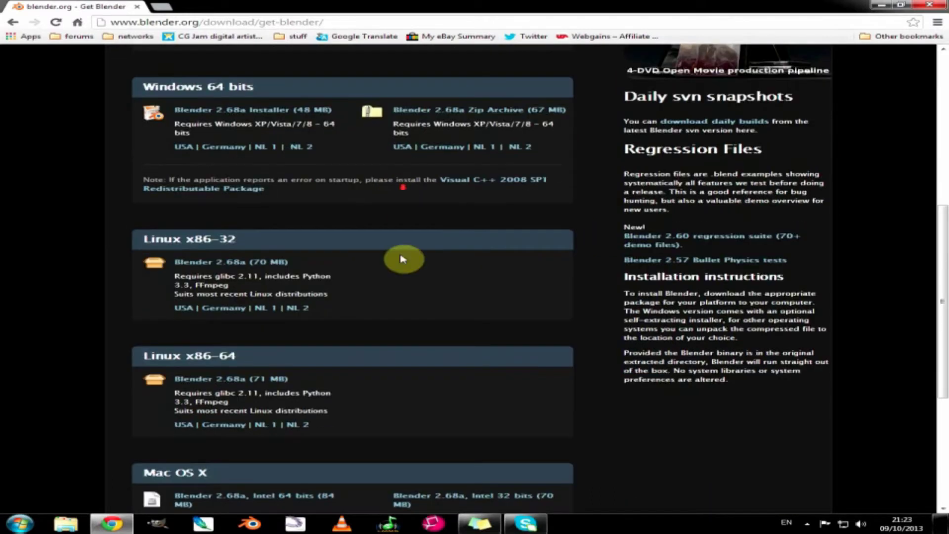
scroll(412, 346, "down", 3)
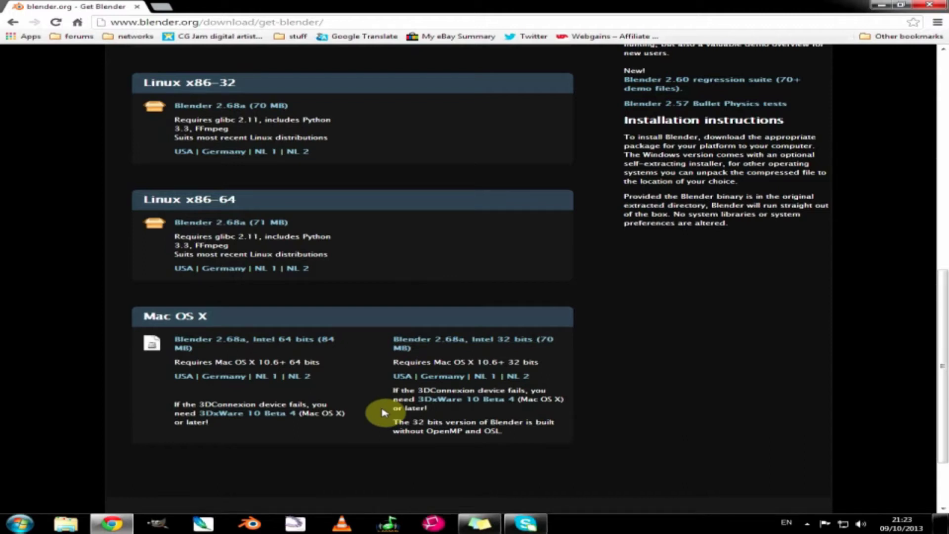
scroll(412, 326, "up", 2)
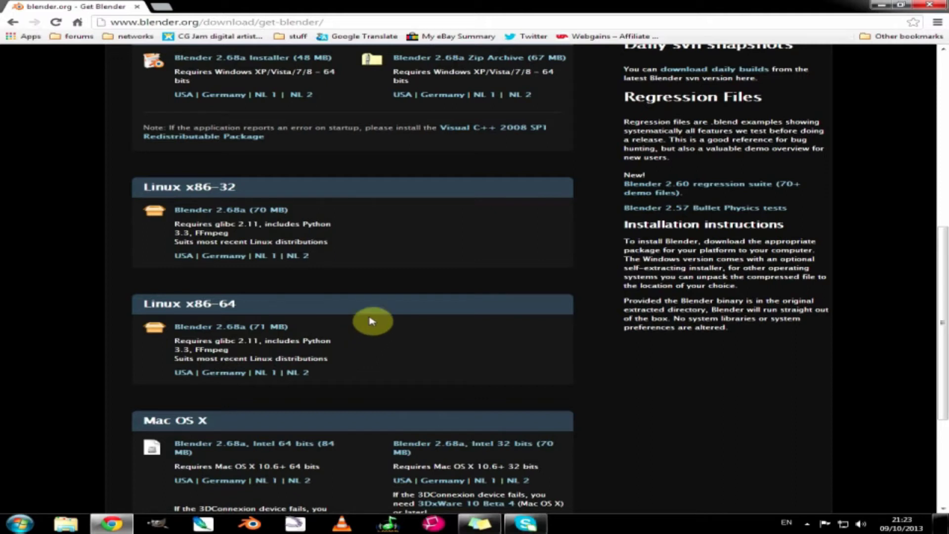
scroll(373, 242, "up", 1)
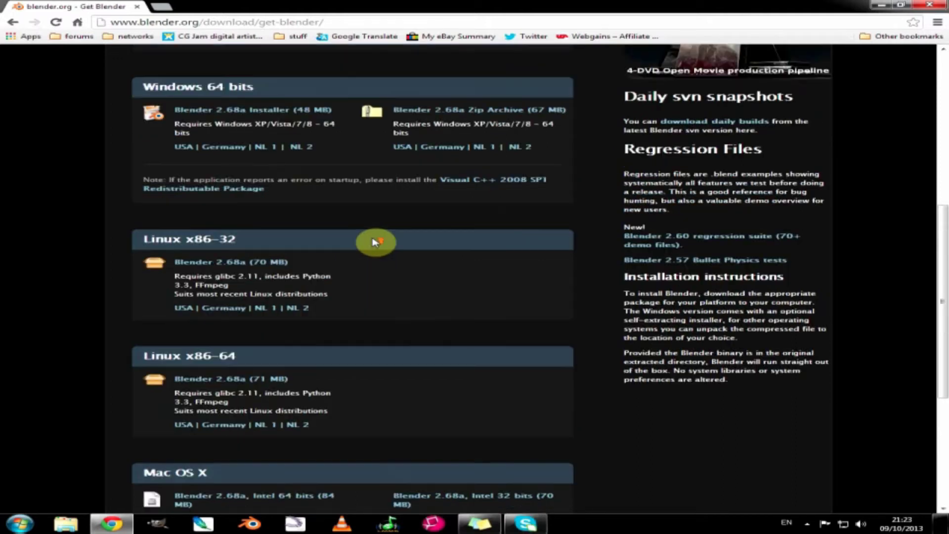
scroll(381, 277, "up", 3)
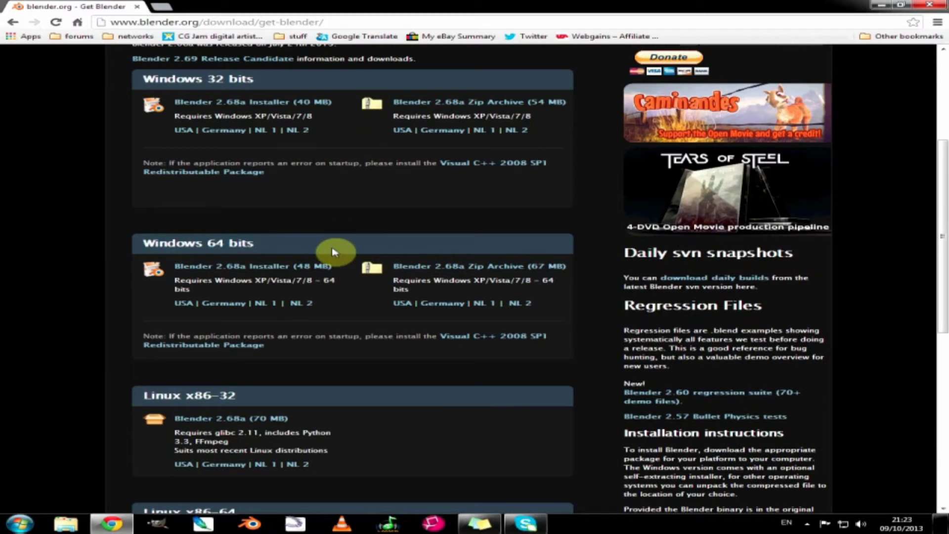
Step: Download the Blender 2.68a Windows 64-bit installer (48 MB) and close the YouTube tab
left_click(259, 272)
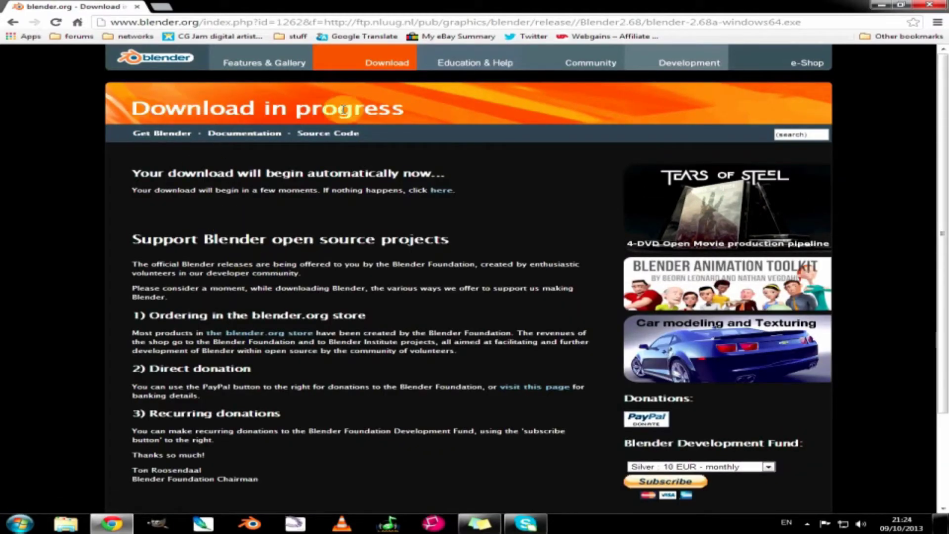
scroll(366, 376, "down", 2)
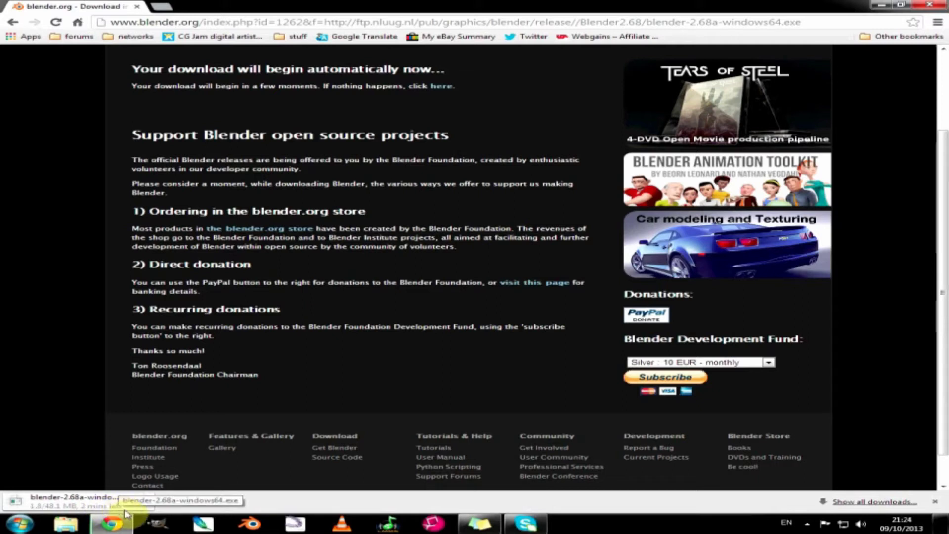
left_click(807, 523)
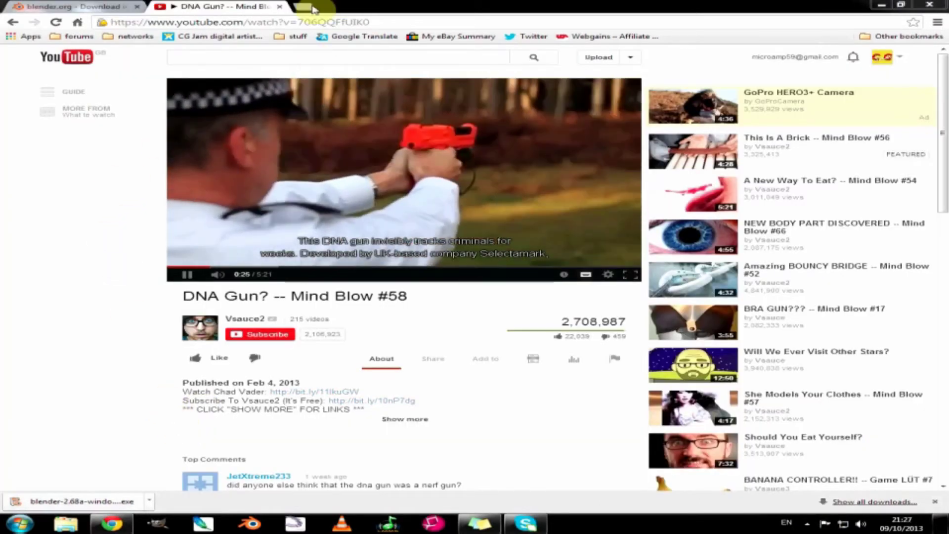
left_click(279, 8)
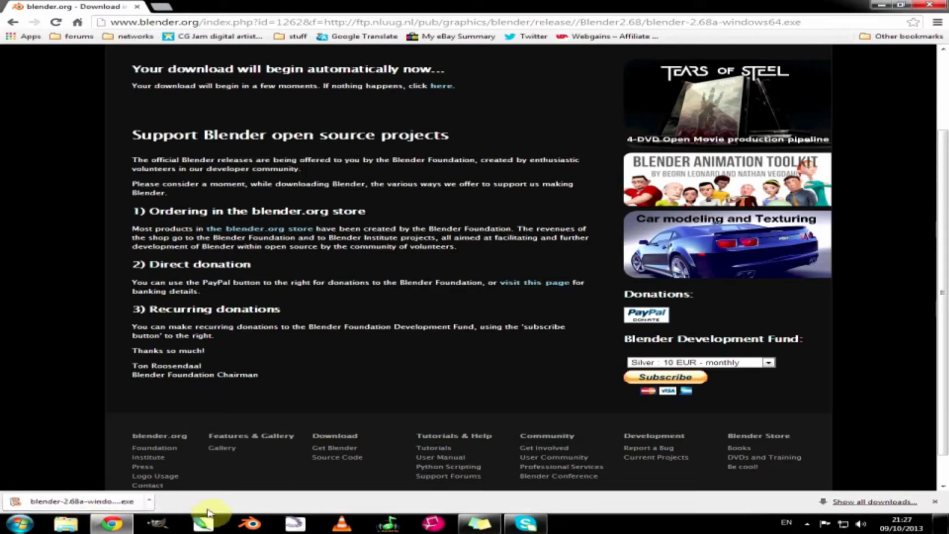
Step: Run blender-2.68a-windows64.exe and install with the licence accepted, default components and default folder
left_click(89, 504)
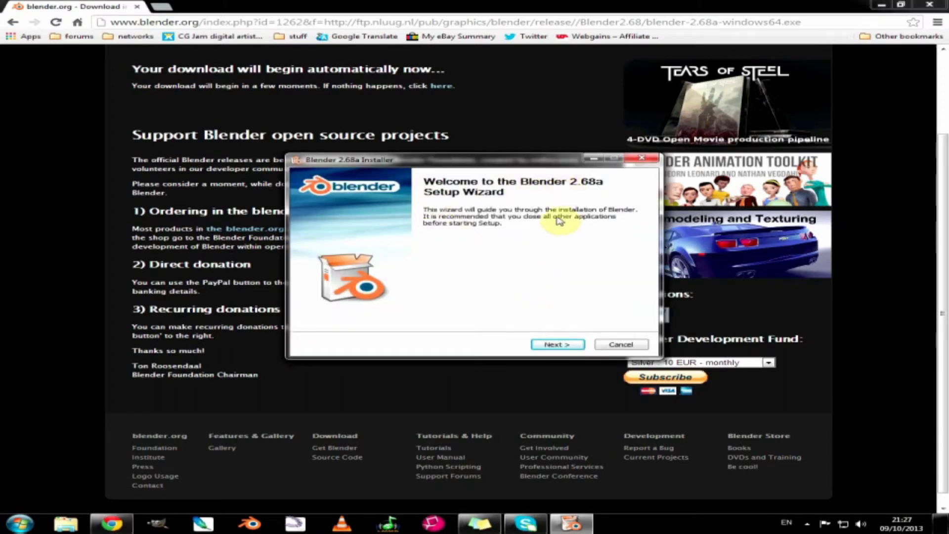
left_click(555, 347)
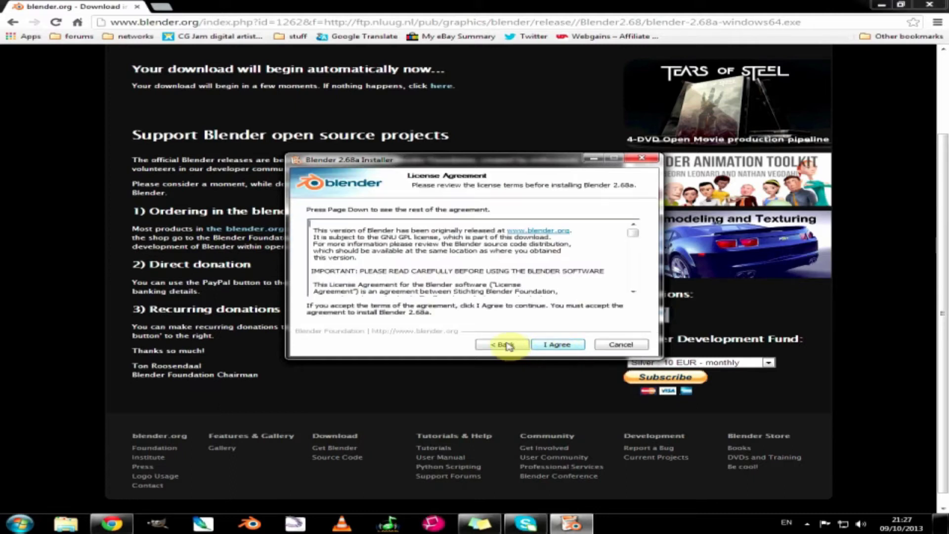
left_click(566, 350)
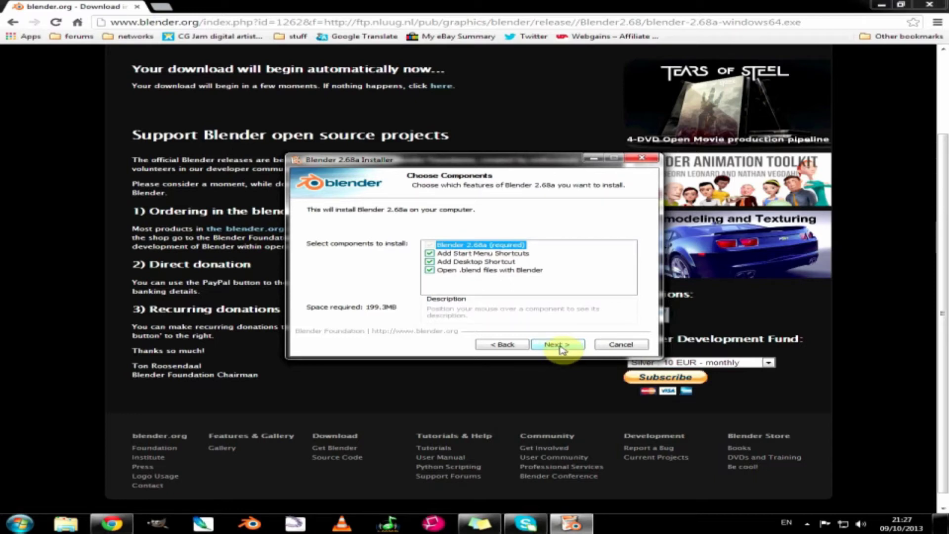
left_click(561, 348)
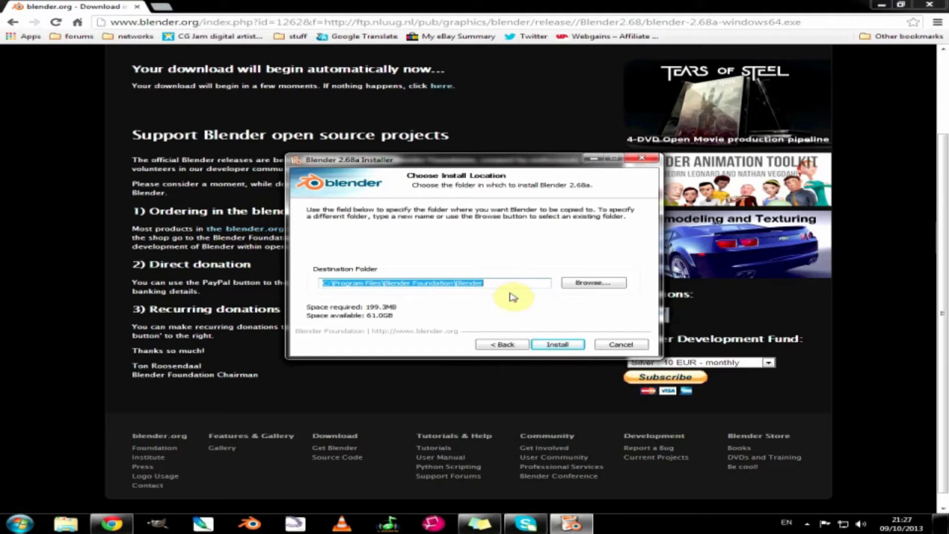
left_click(559, 348)
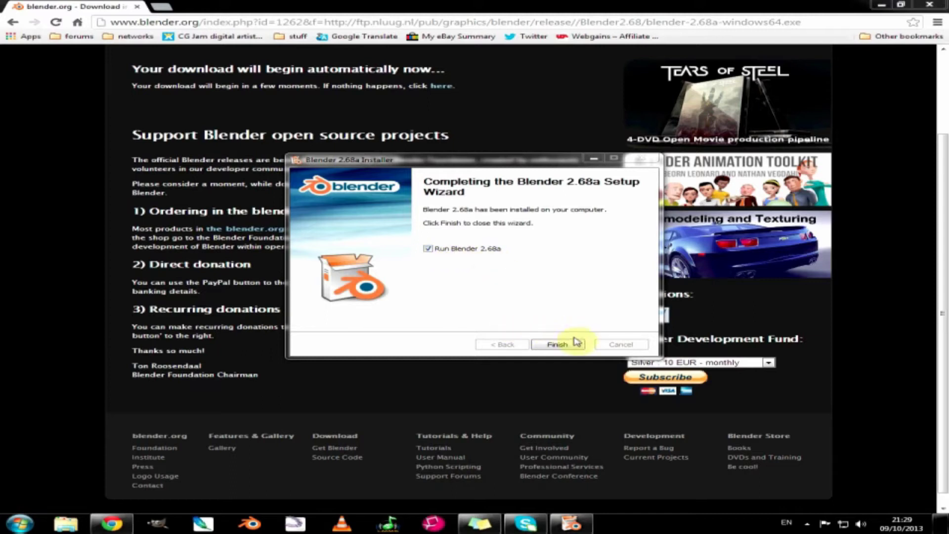
Step: Finish the installer so Blender 2.68a launches
left_click(560, 347)
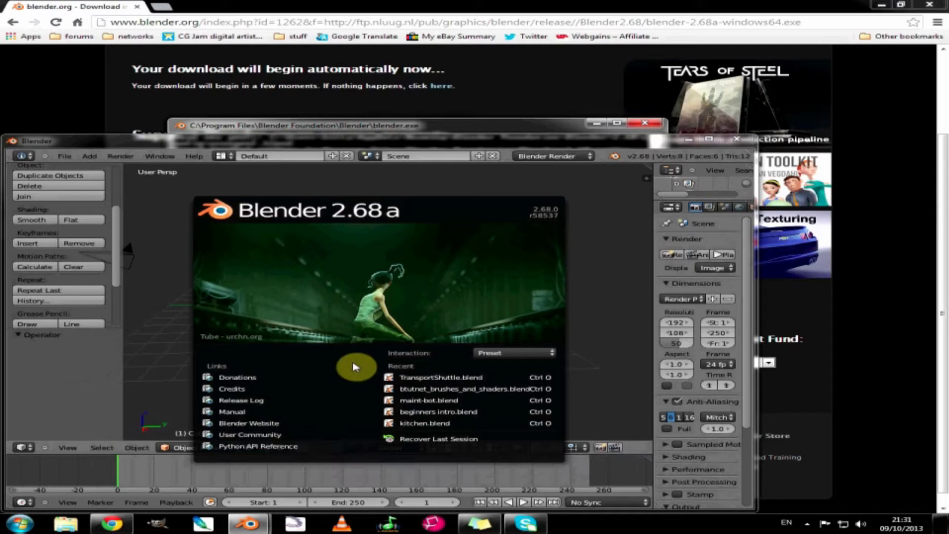
Step: Open the Interaction preset dropdown on the Blender splash screen
left_click(554, 354)
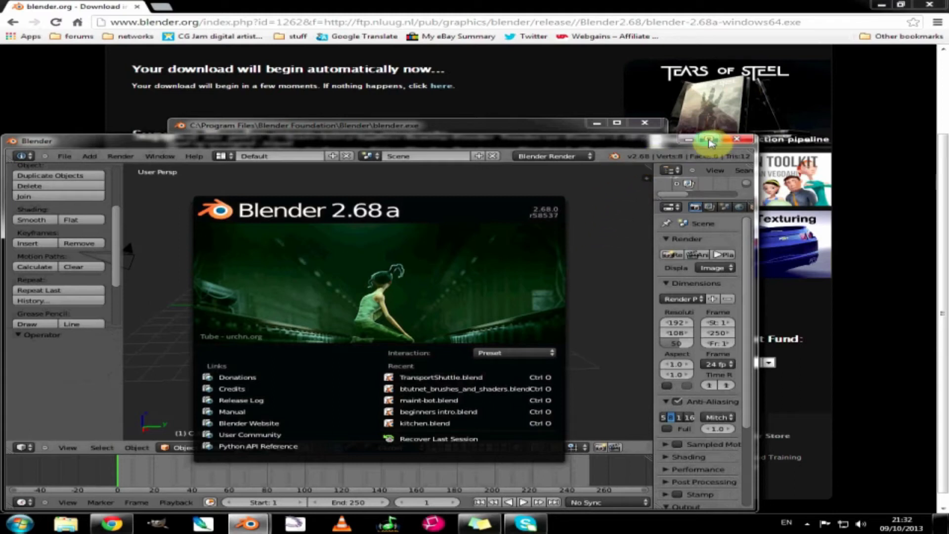
Step: Maximize the Blender window and dismiss the splash screen
left_click(709, 142)
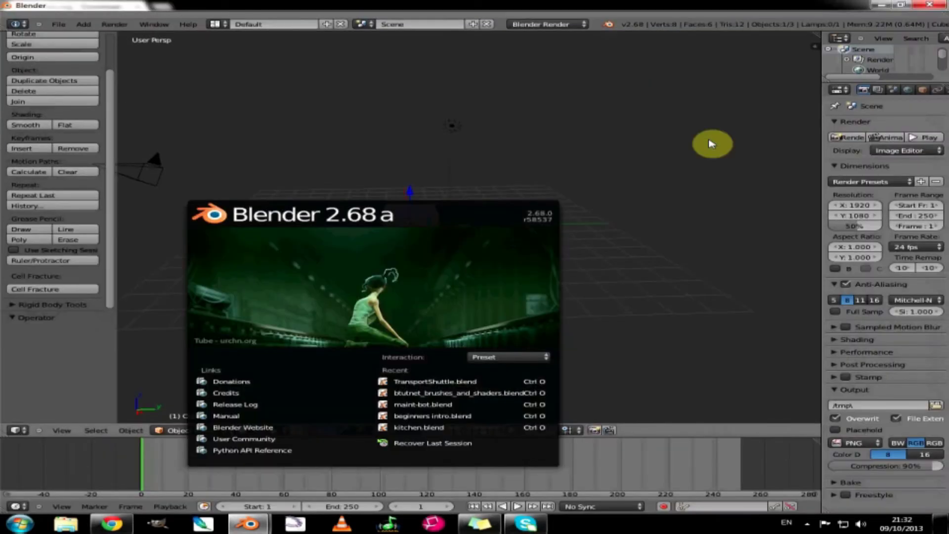
left_click(466, 213)
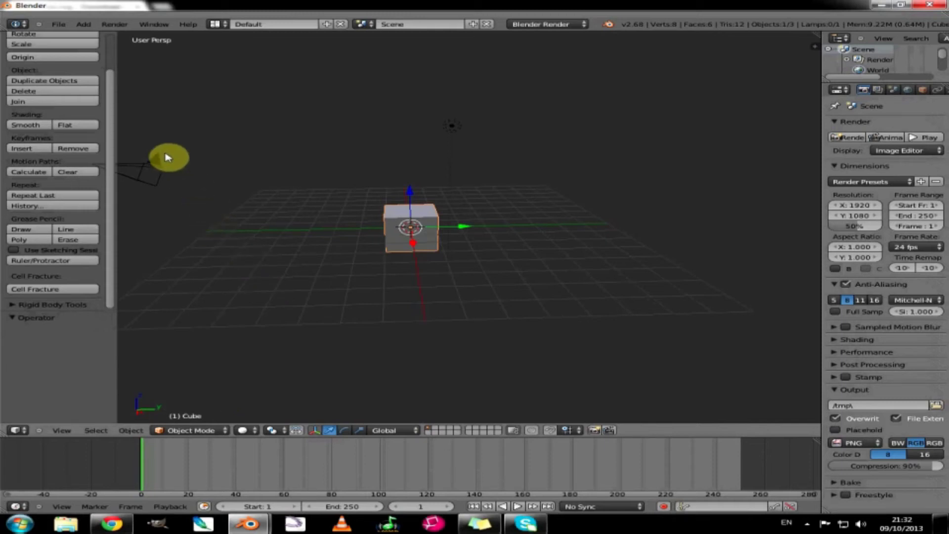
Step: Open User Preferences from the File menu and centre its window over the viewport
left_click(59, 26)
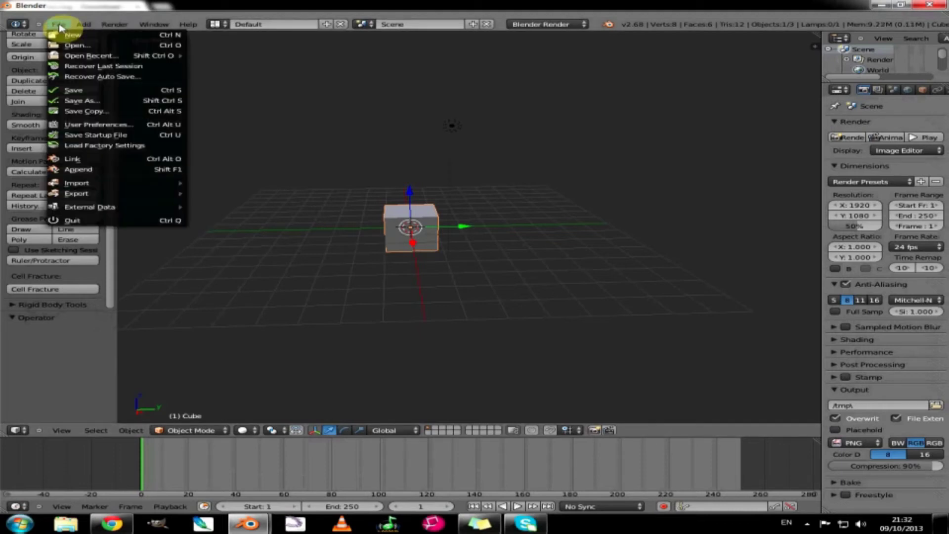
left_click(92, 127)
left_click(307, 27)
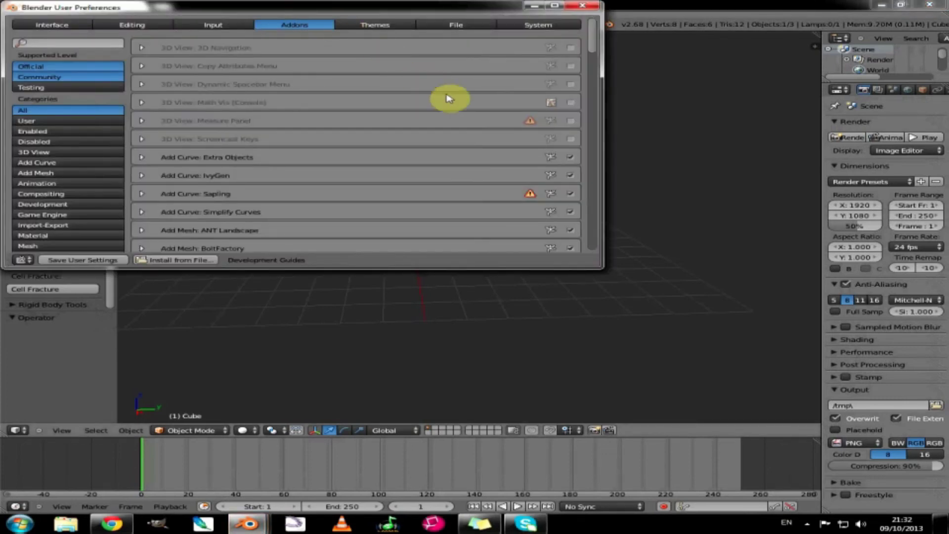
left_click_drag(459, 118, 462, 118)
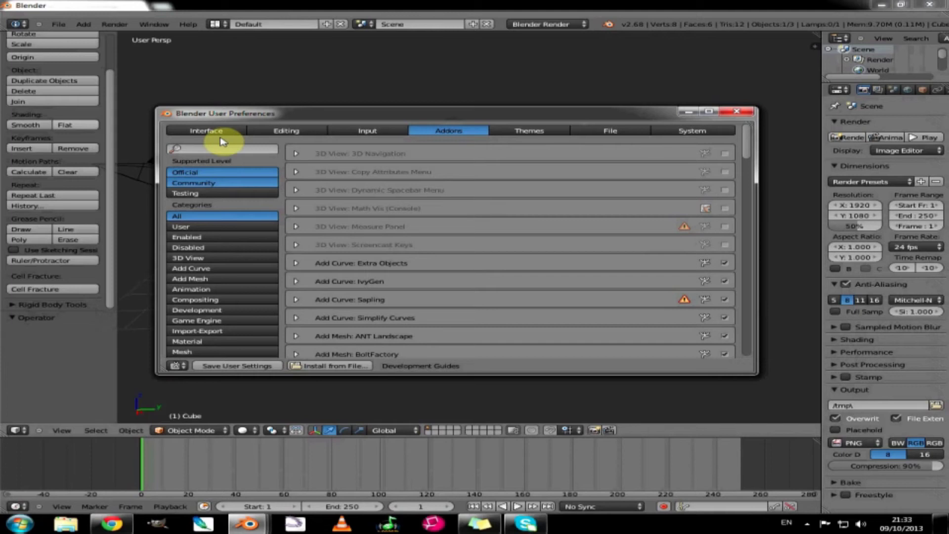
Step: Switch User Preferences to the Editing tab, showing Global Undo with 32 steps
left_click(310, 132)
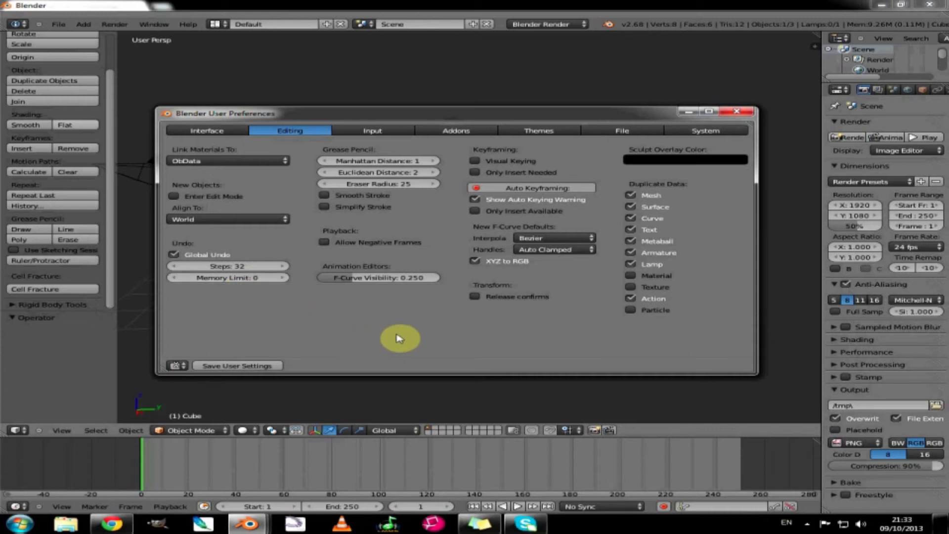
Step: Switch to the Input tab and show its list of keymap presets
left_click(392, 134)
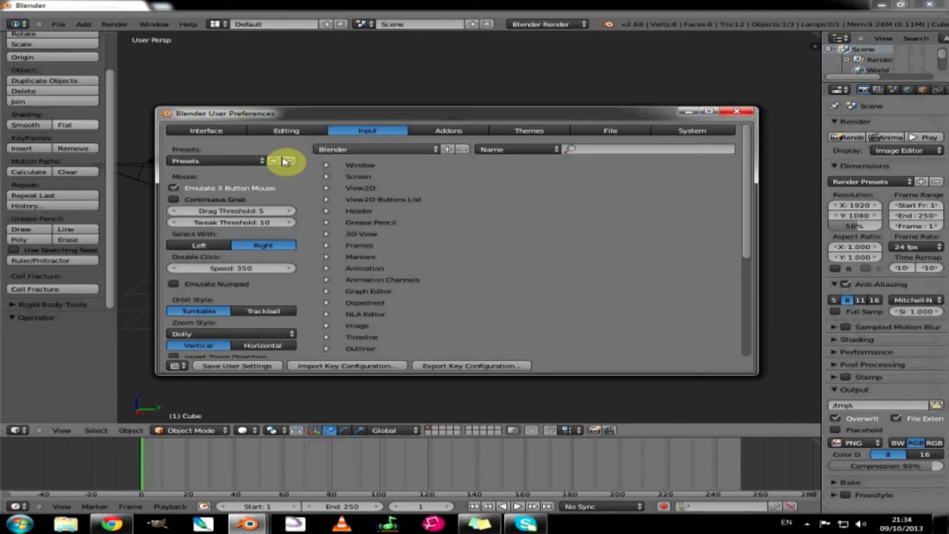
left_click(262, 163)
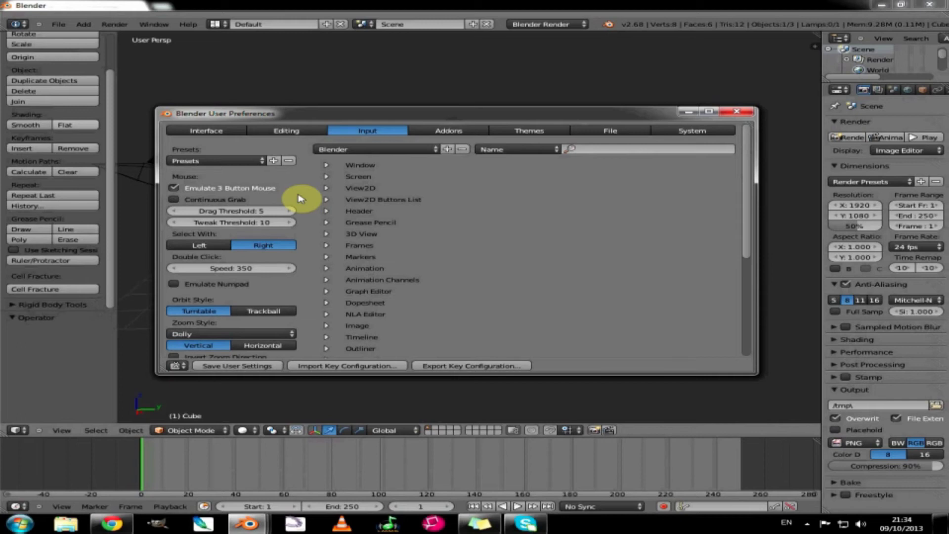
Step: Switch Select With to the Left mouse button, then back to Right
left_click(195, 242)
left_click(240, 247)
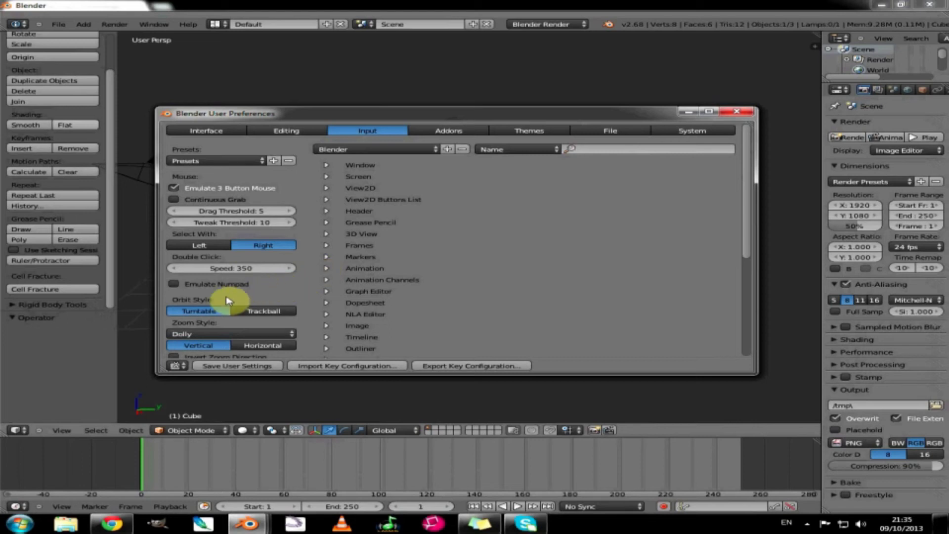
Step: Toggle Emulate Numpad on then off, and look over the remaining input options
left_click(173, 285)
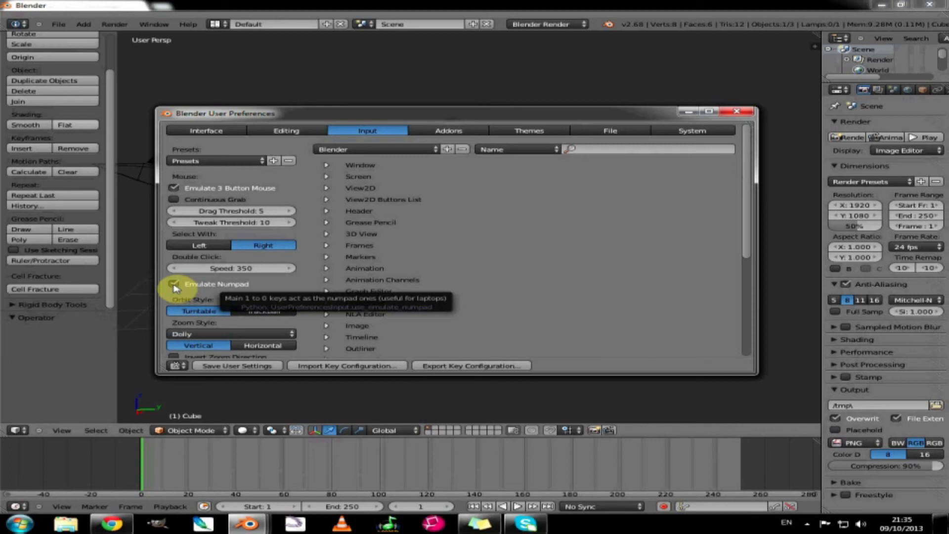
left_click(174, 286)
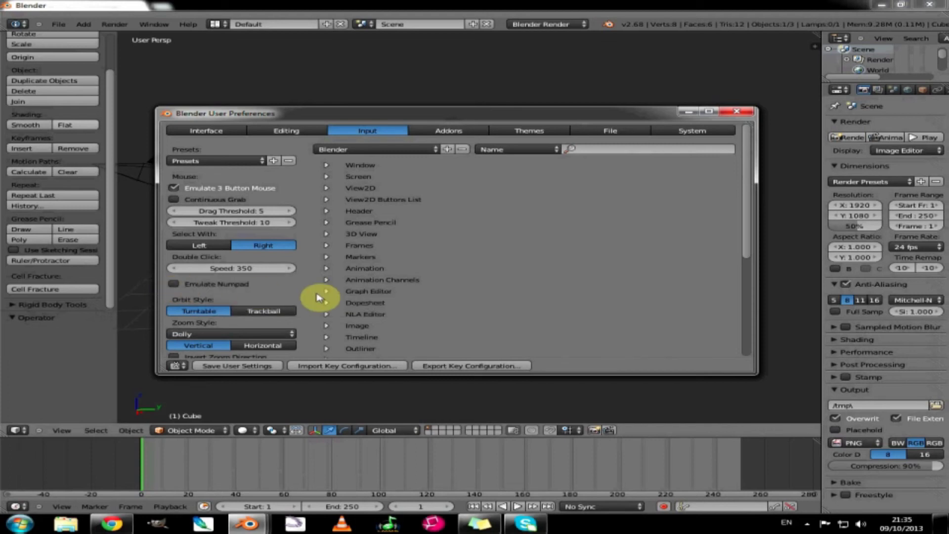
scroll(319, 298, "down", 1)
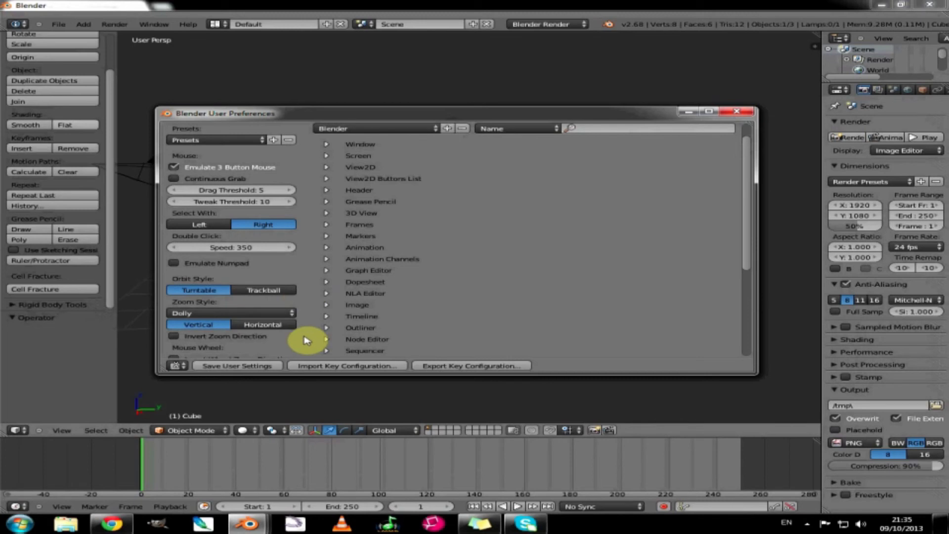
scroll(316, 308, "down", 2)
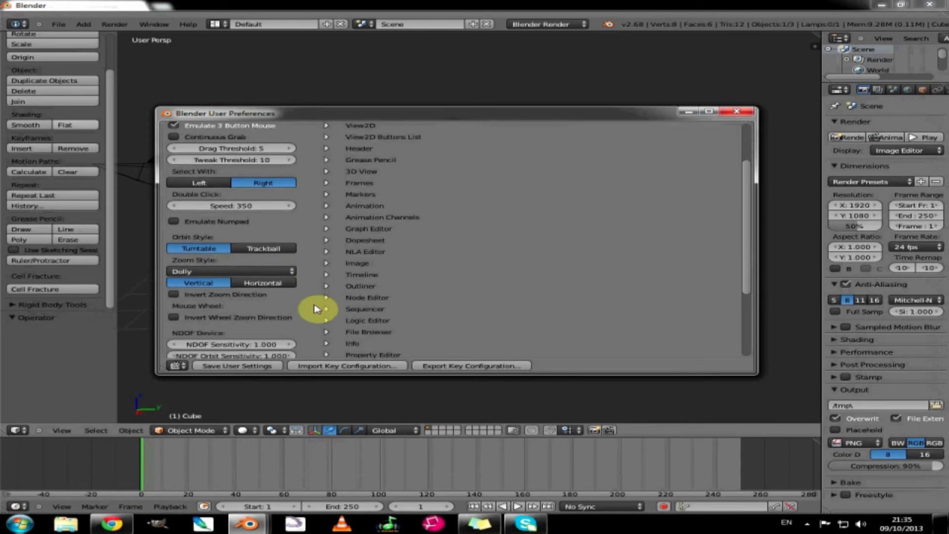
scroll(314, 309, "down", 5)
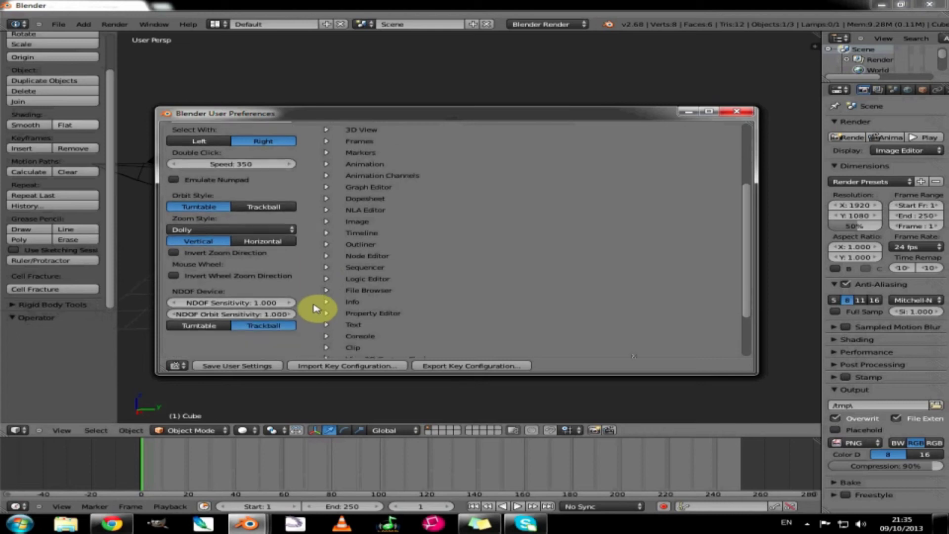
scroll(315, 308, "up", 5)
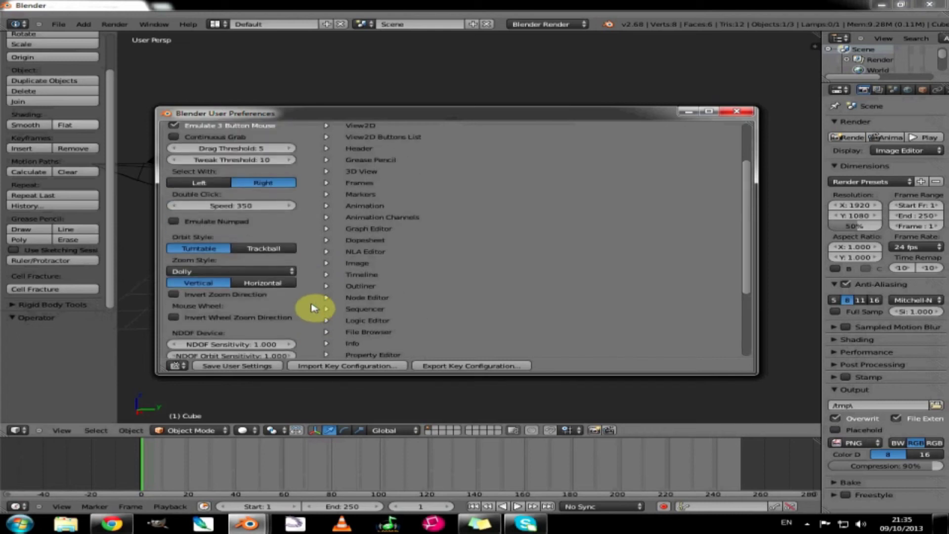
scroll(315, 309, "up", 3)
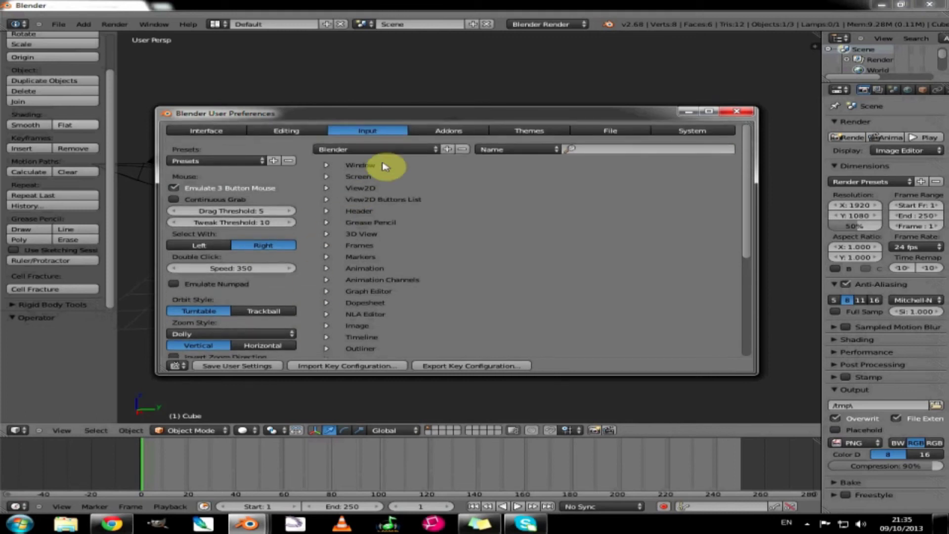
Step: In the Themes preferences, try the Hexagon and Back To Black presets
left_click(543, 136)
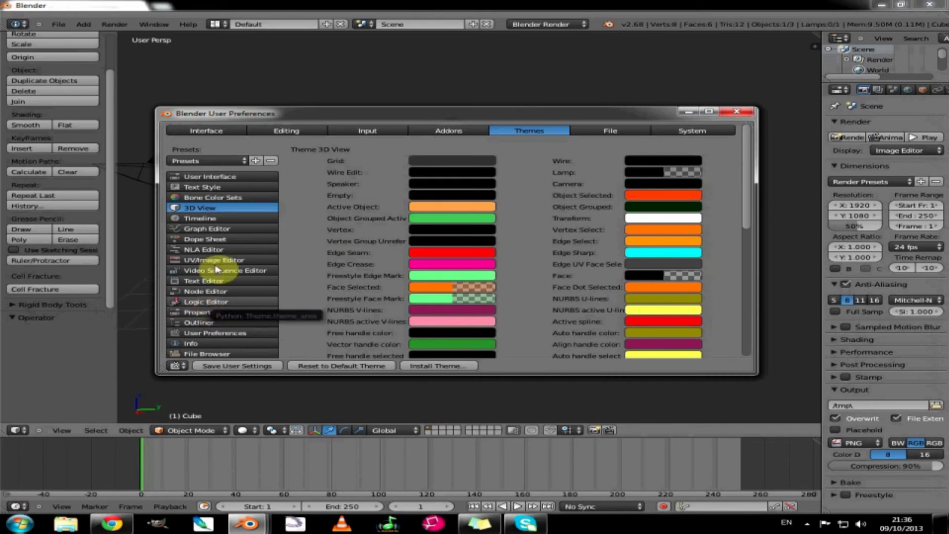
left_click(246, 163)
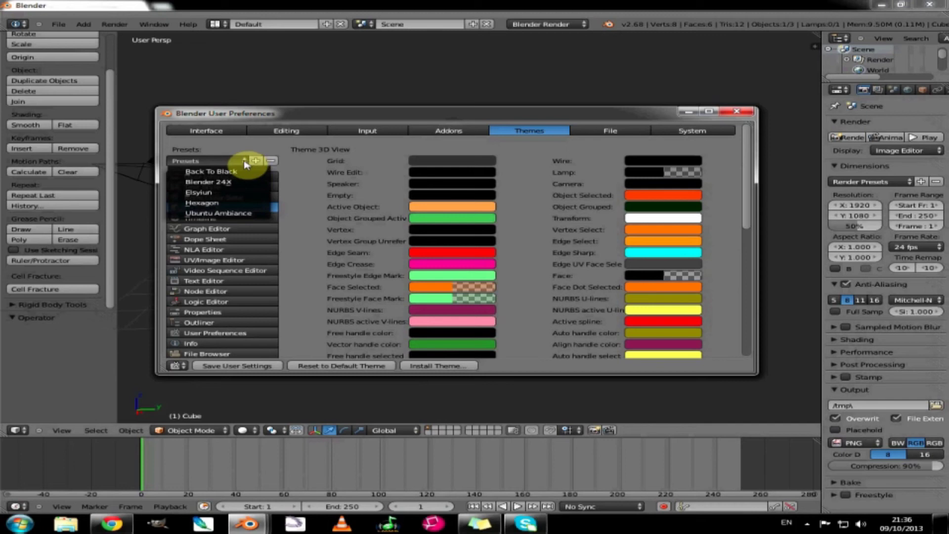
left_click(201, 204)
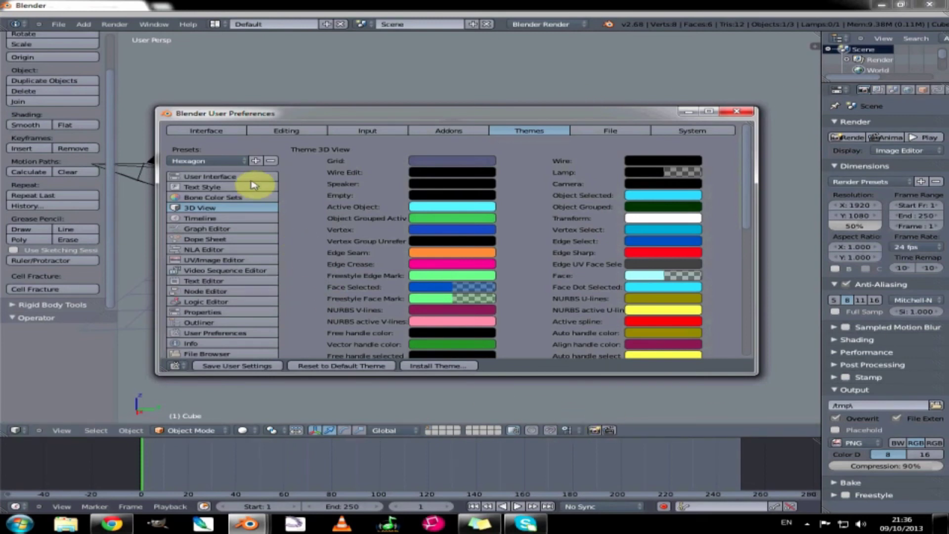
left_click(246, 162)
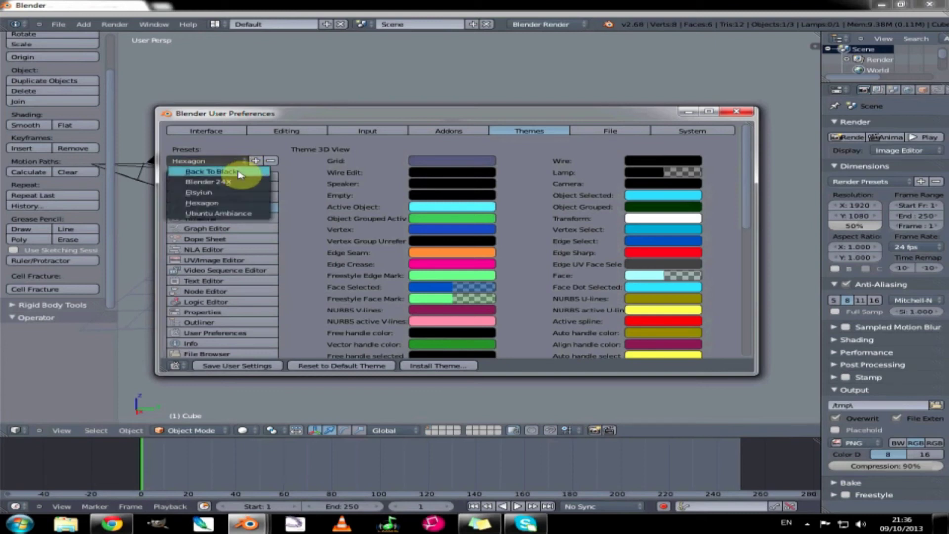
left_click(237, 171)
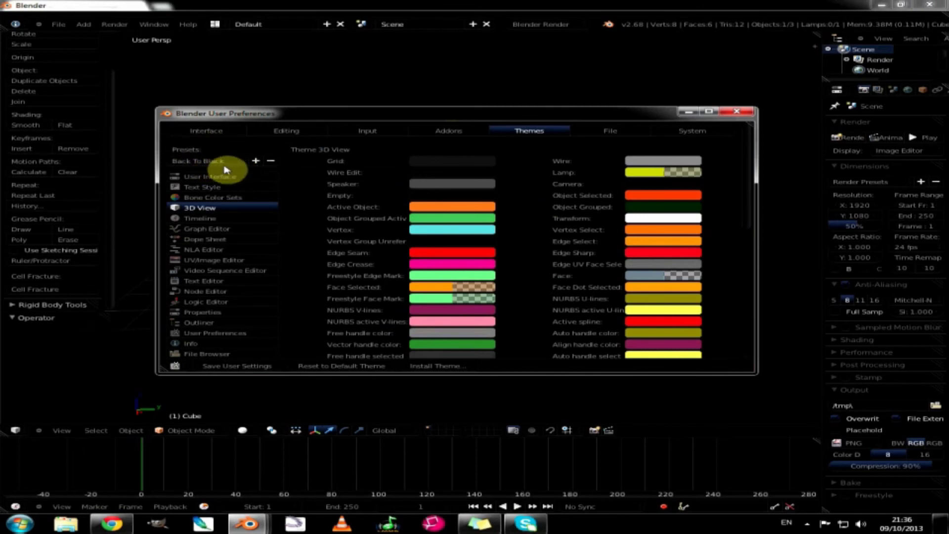
Step: Try the Blender 24X, Elsyiun and Ubuntu Ambiance presets, then reset to the default theme
left_click(244, 163)
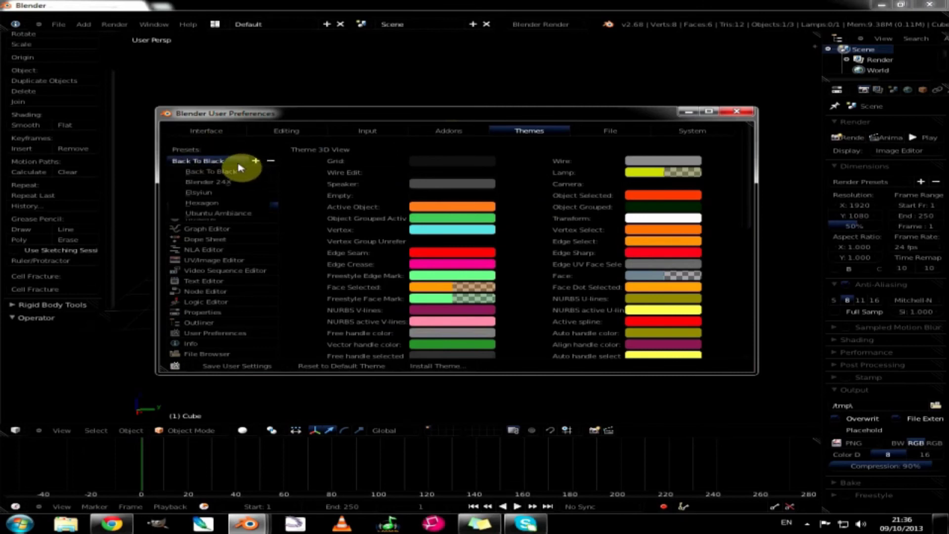
left_click(232, 183)
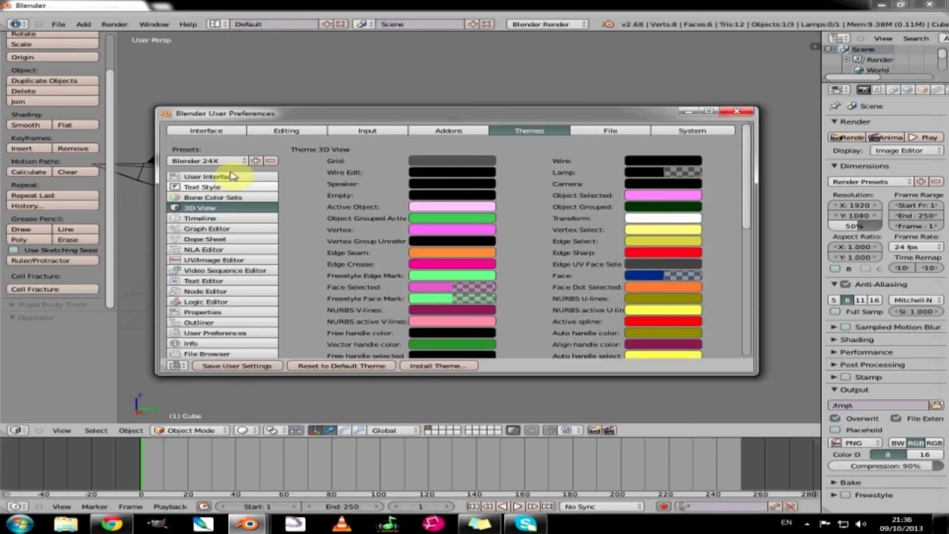
left_click(244, 161)
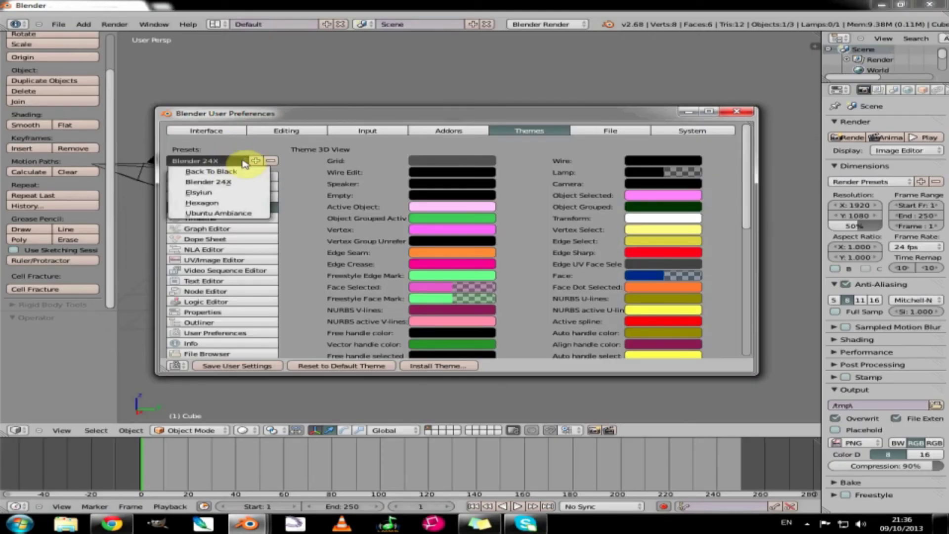
left_click(223, 192)
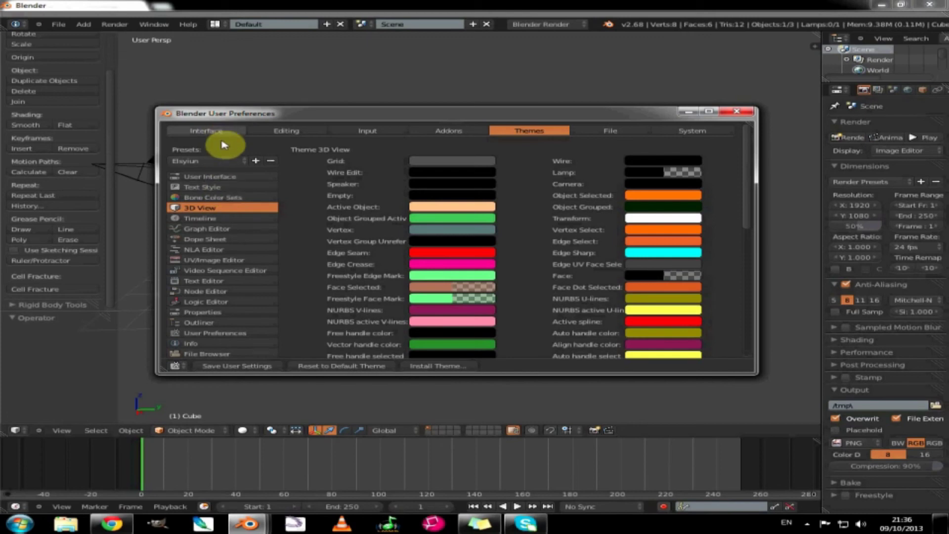
left_click(248, 166)
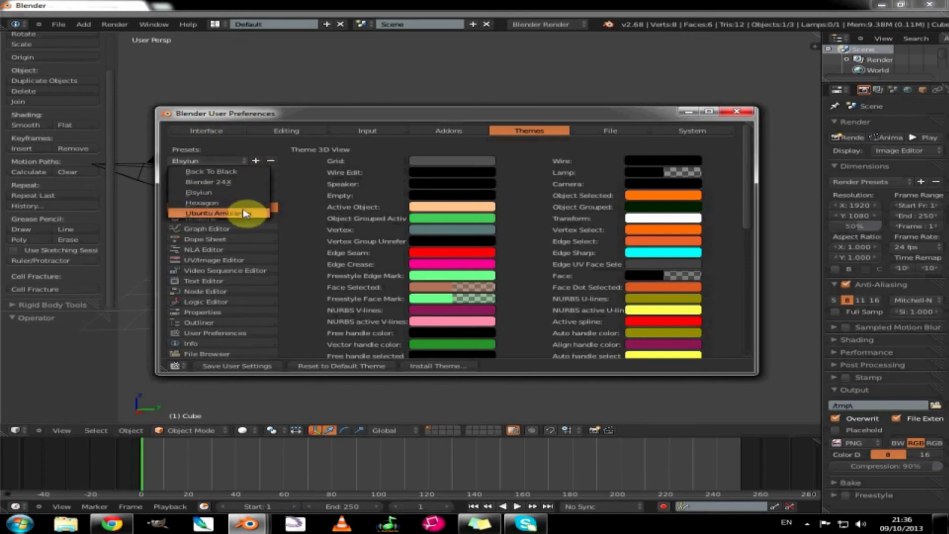
left_click(248, 211)
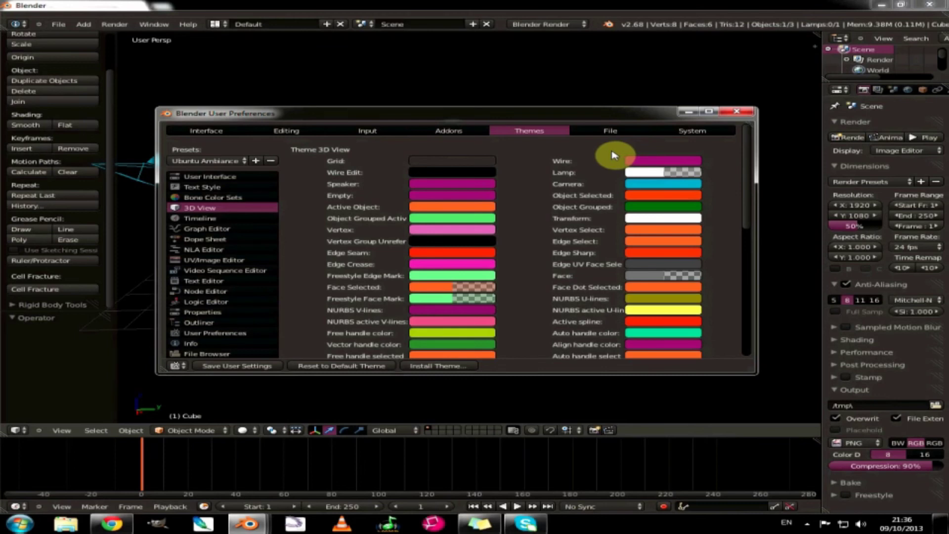
left_click(314, 370)
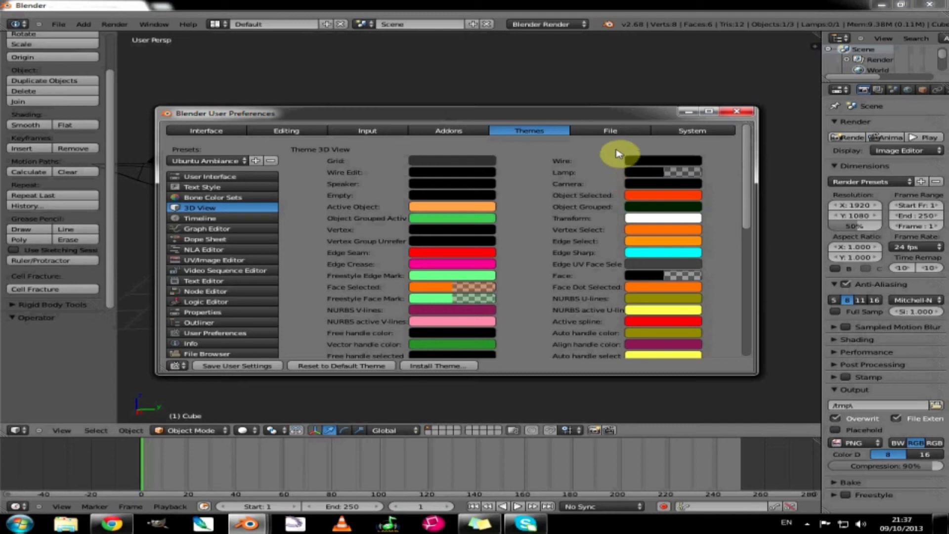
Step: Show the System preferences and keep the Compute Device set to CPU
left_click(682, 133)
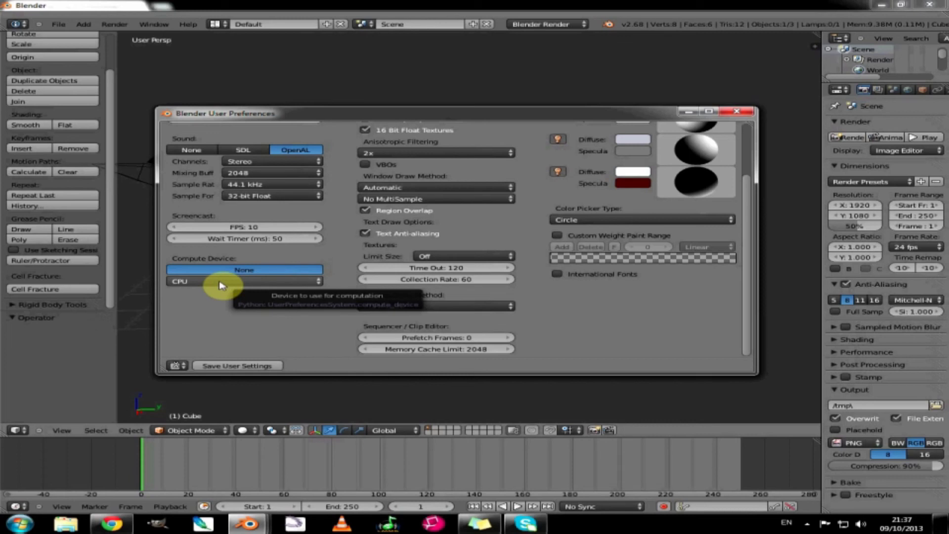
left_click(221, 285)
left_click(223, 276)
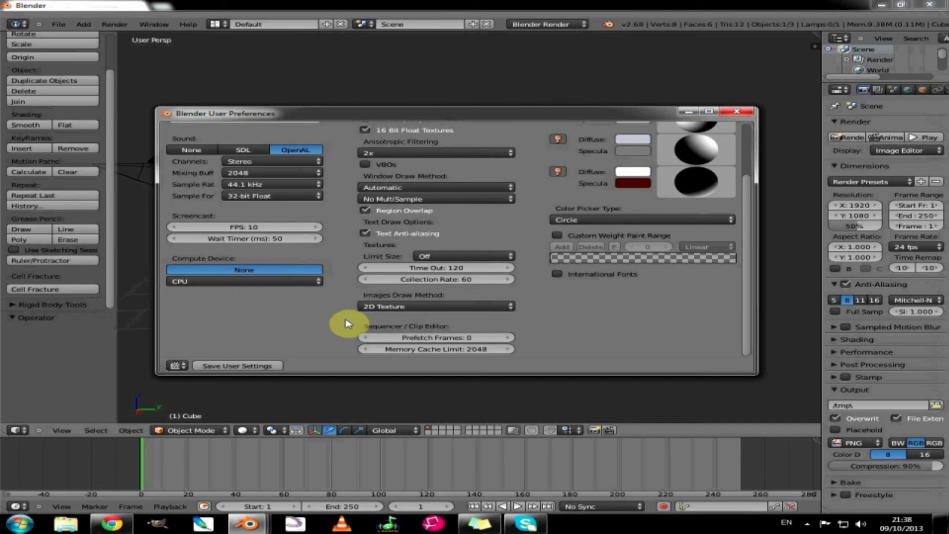
scroll(347, 323, "up", 5)
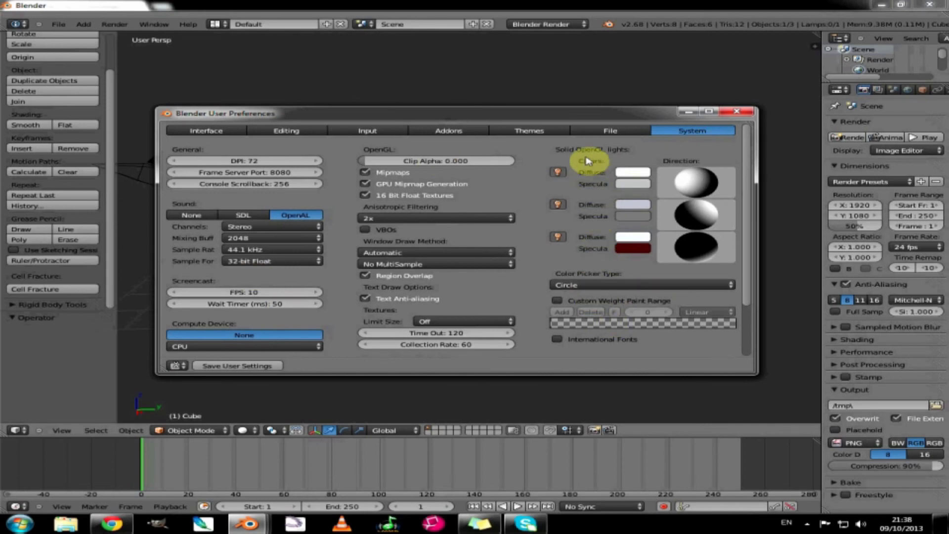
Step: Show the File preferences and look over the file paths and Save & Load options
left_click(601, 133)
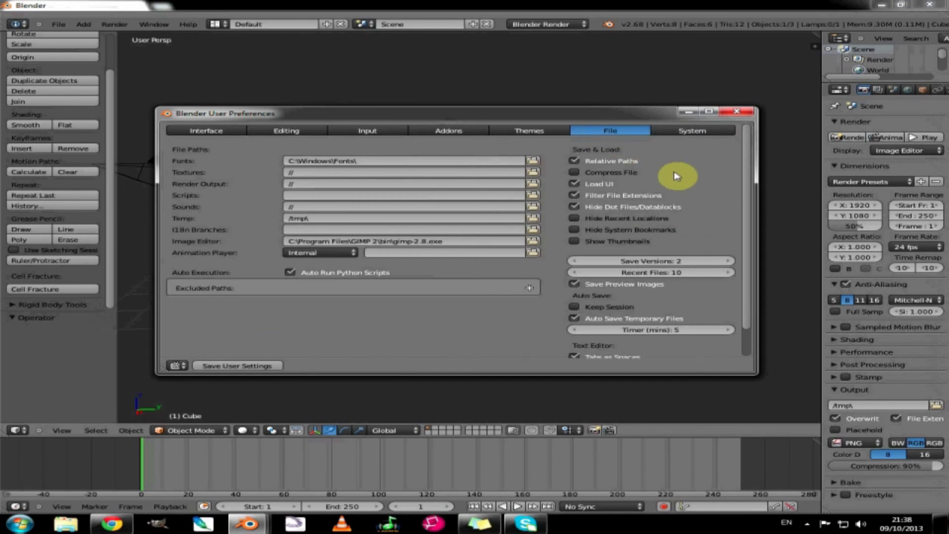
scroll(675, 180, "down", 2)
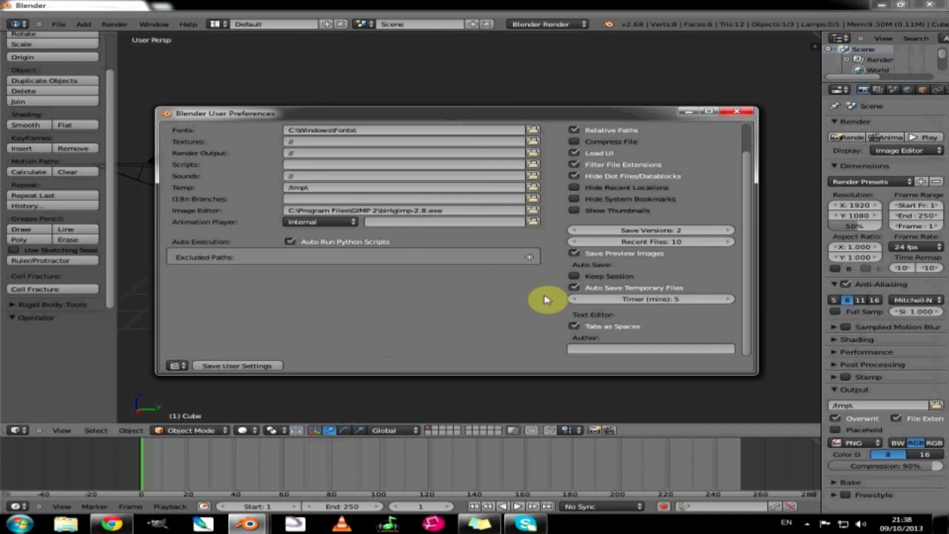
scroll(546, 301, "up", 2)
scroll(546, 300, "down", 2)
scroll(547, 300, "up", 2)
scroll(546, 300, "down", 2)
scroll(547, 300, "up", 2)
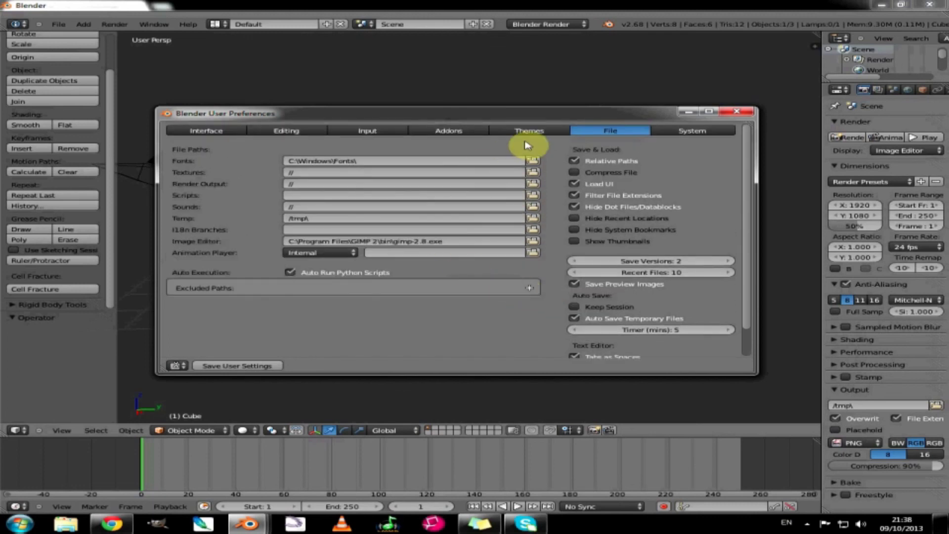
Step: Enable Prompt Quit in the Interface preferences and save the user settings
left_click(225, 134)
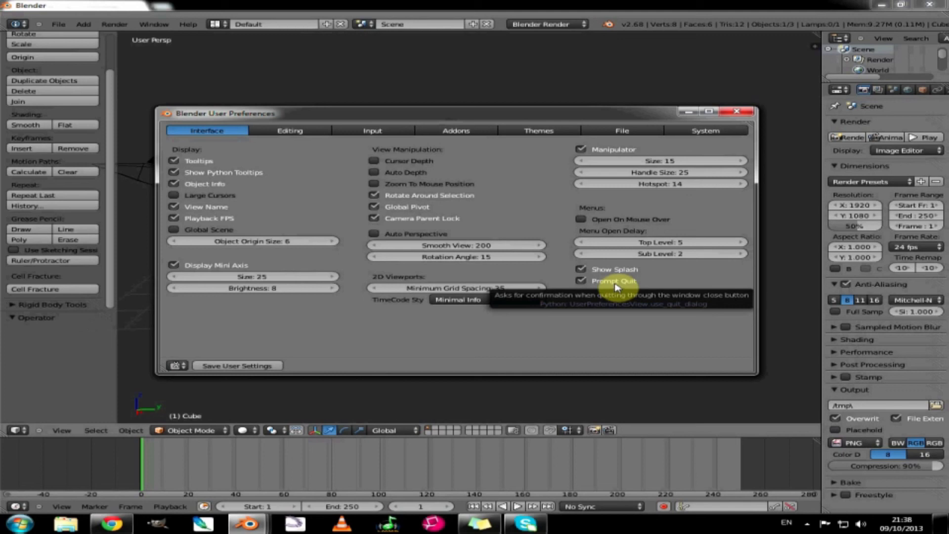
left_click(582, 284)
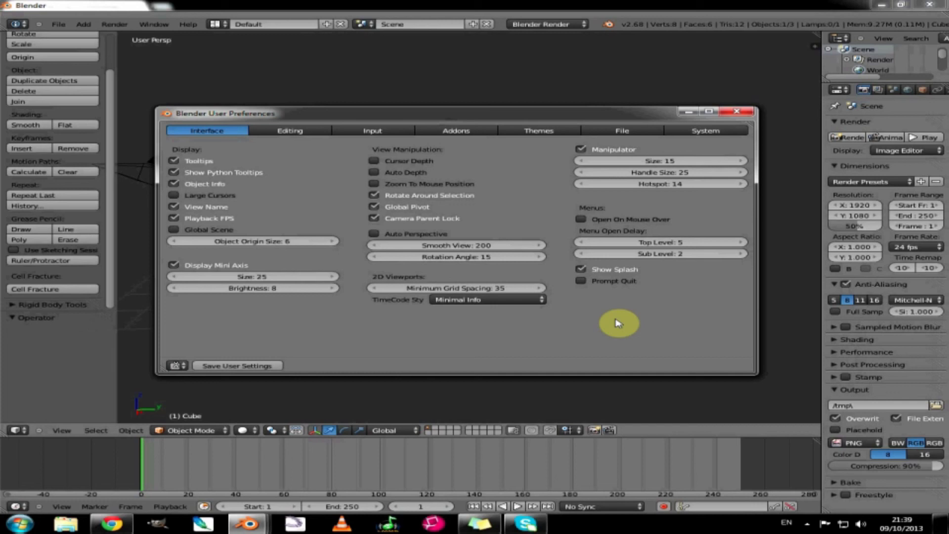
left_click(580, 281)
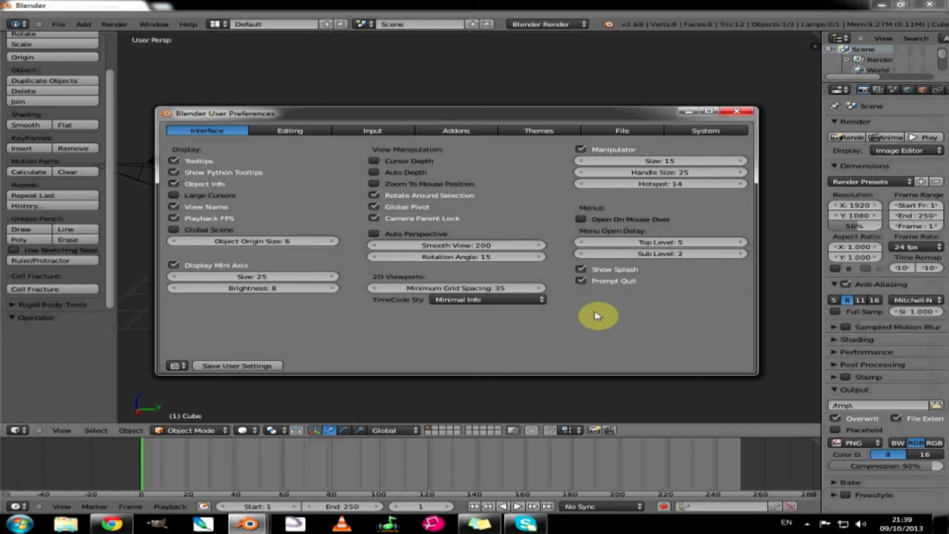
left_click(230, 367)
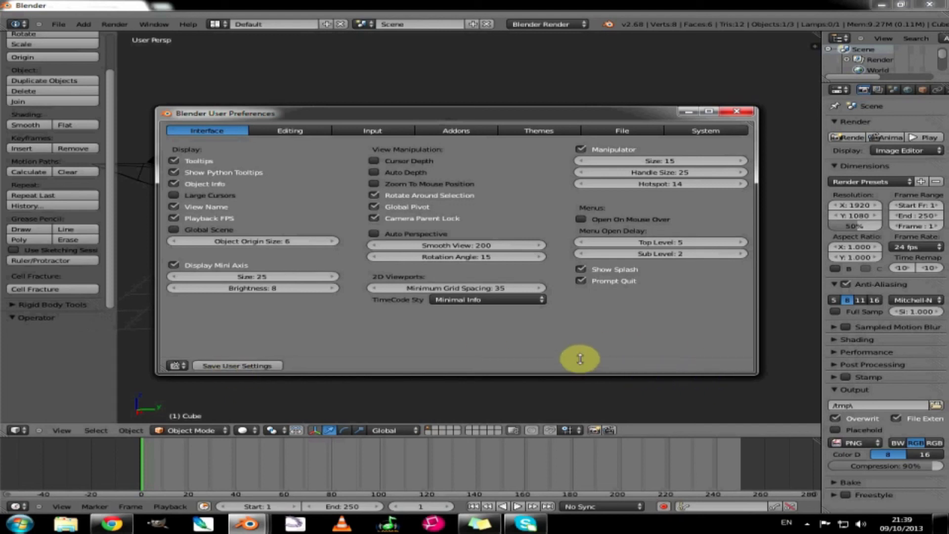
Step: Close the User Preferences window to return to the cube scene
left_click(736, 115)
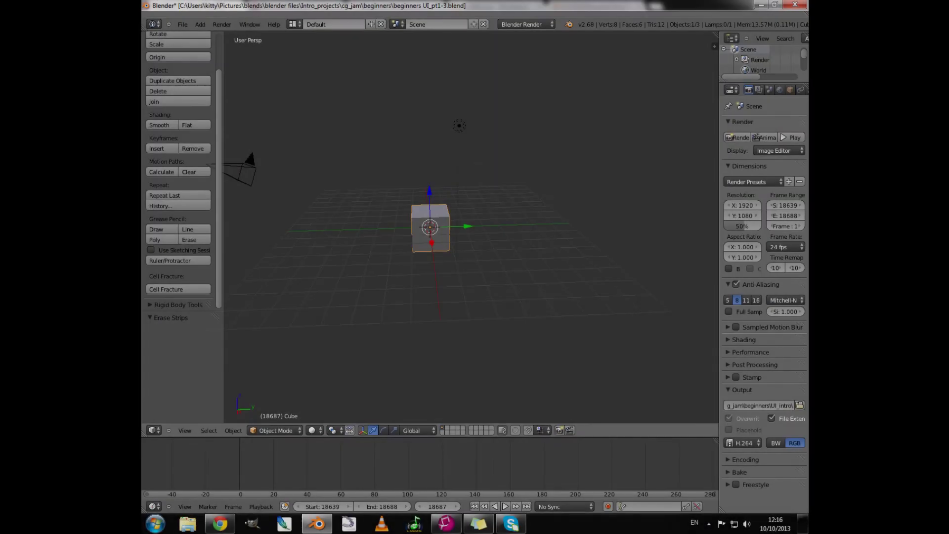